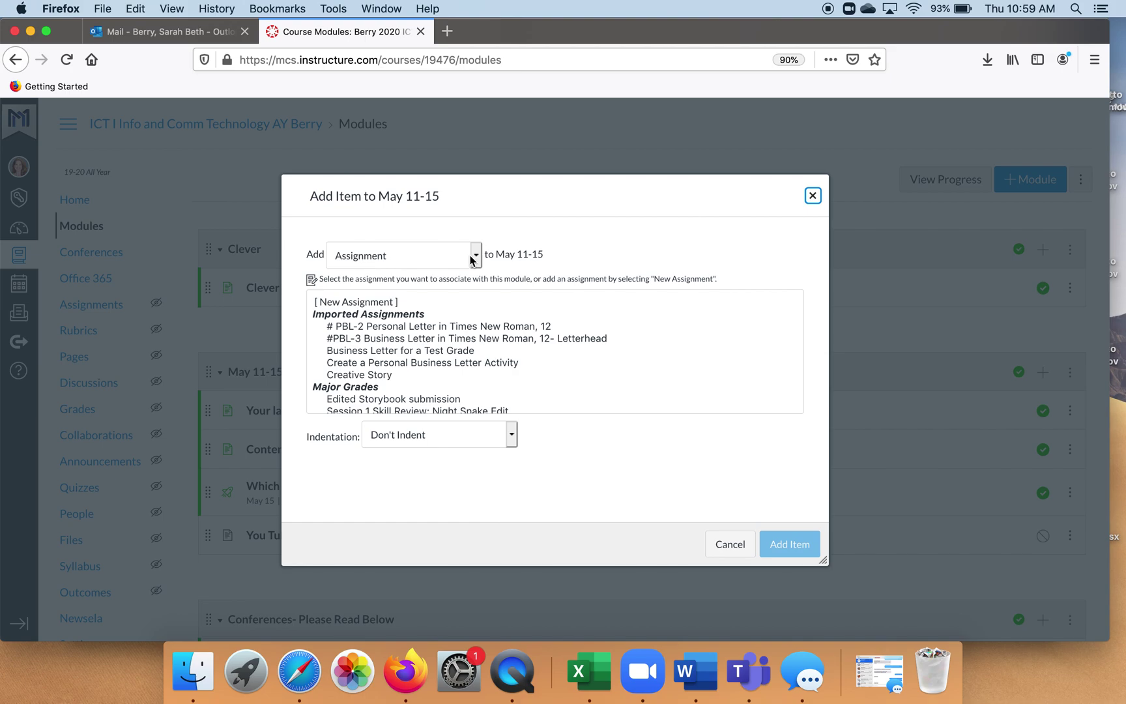
Step: Start a new page for the May 11-15 module named 'Brain Pop- Clauses'
left_click(476, 256)
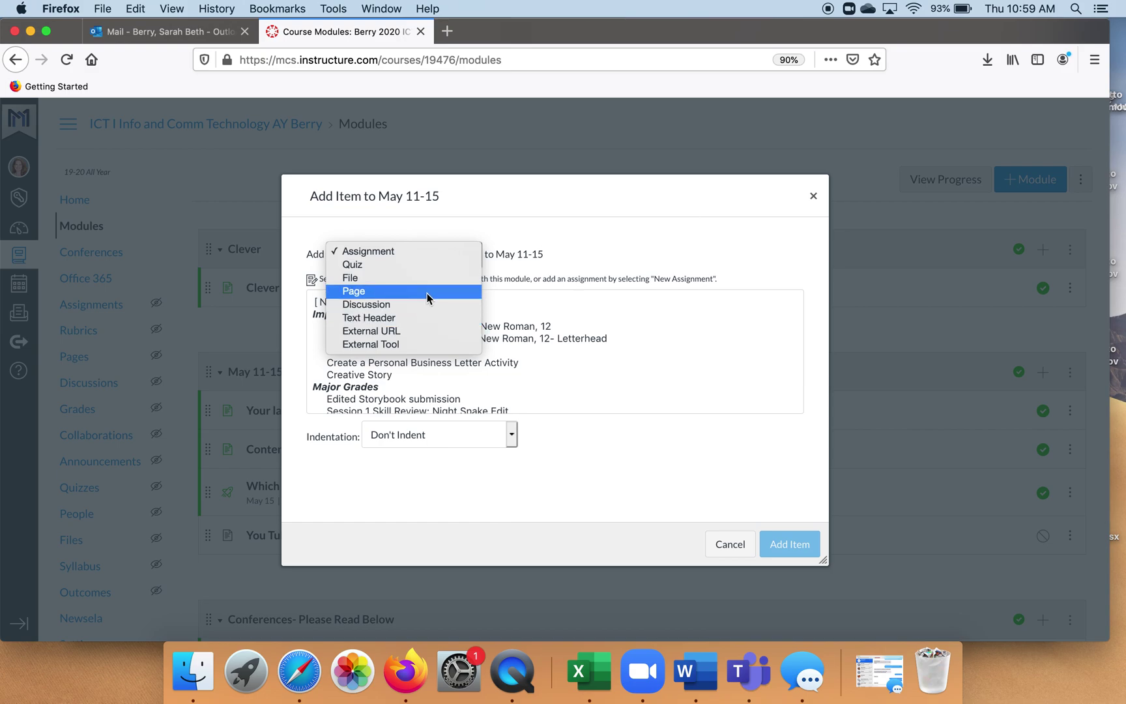
left_click(362, 290)
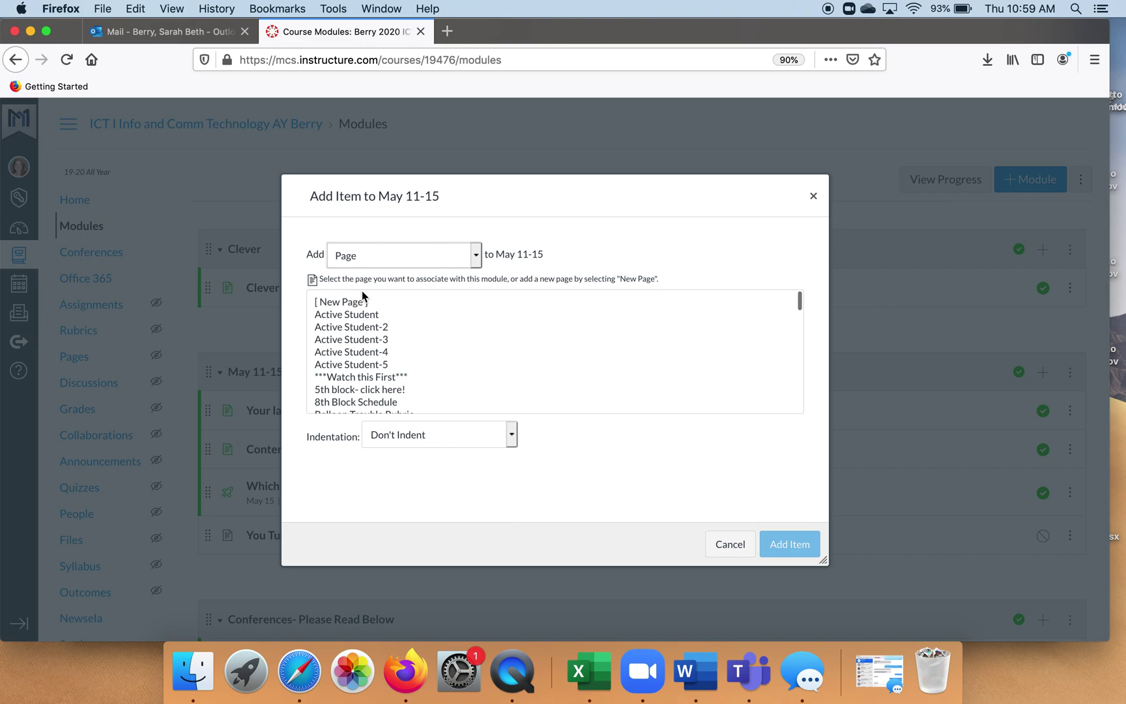
left_click(359, 307)
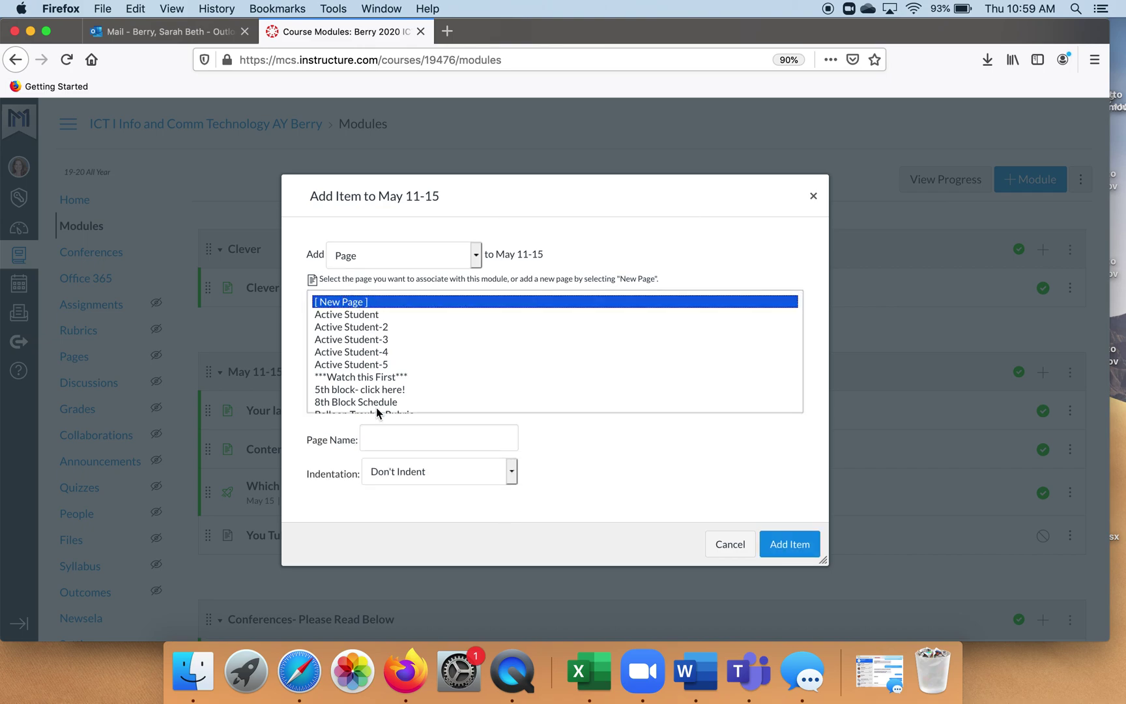
left_click(384, 438)
type("B")
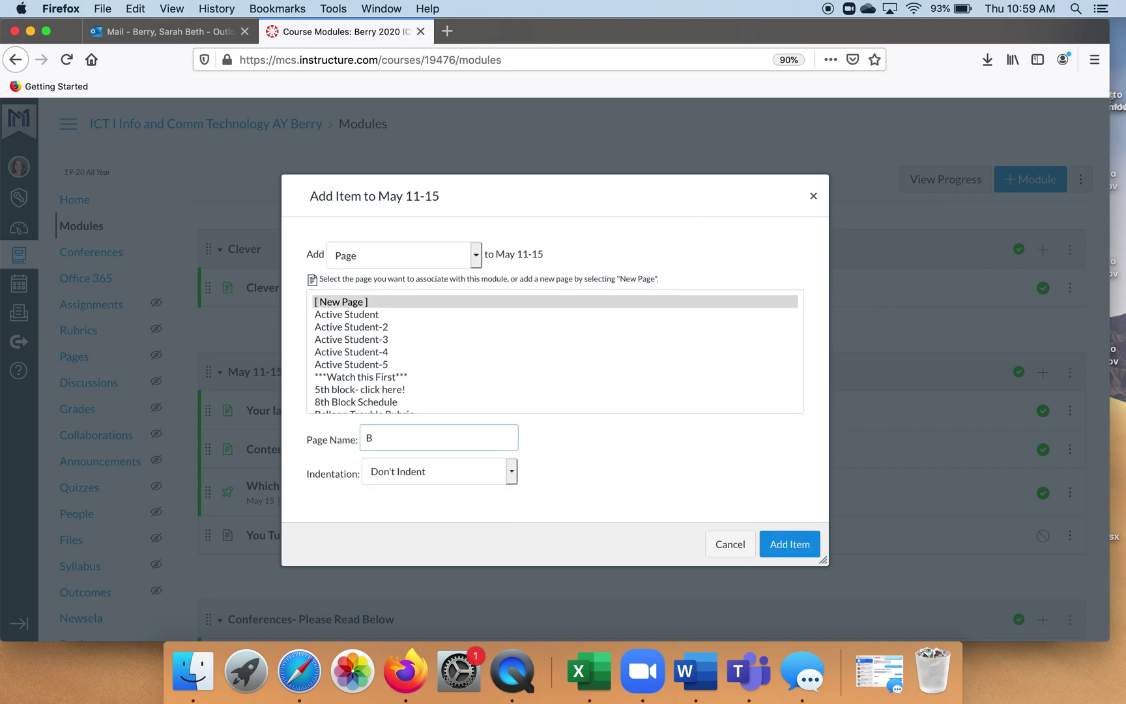
type("rain Pop- Clauses")
Step: Add the Brain Pop- Clauses page to the module and open its empty body for editing
left_click(796, 542)
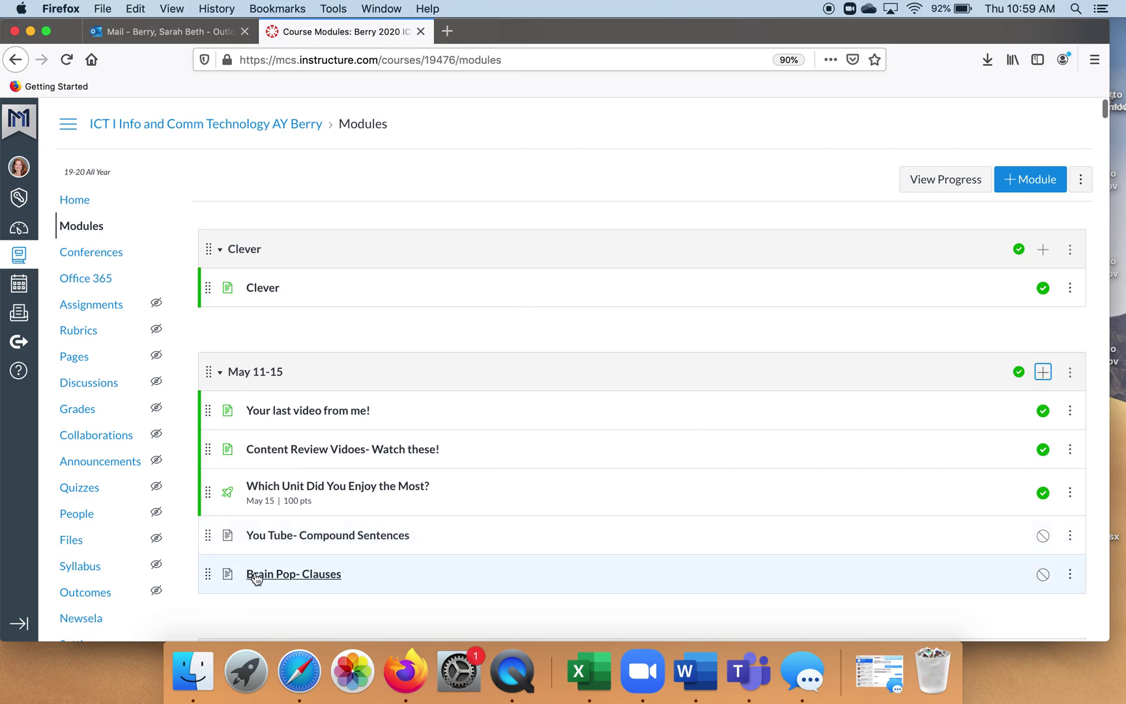
left_click(256, 575)
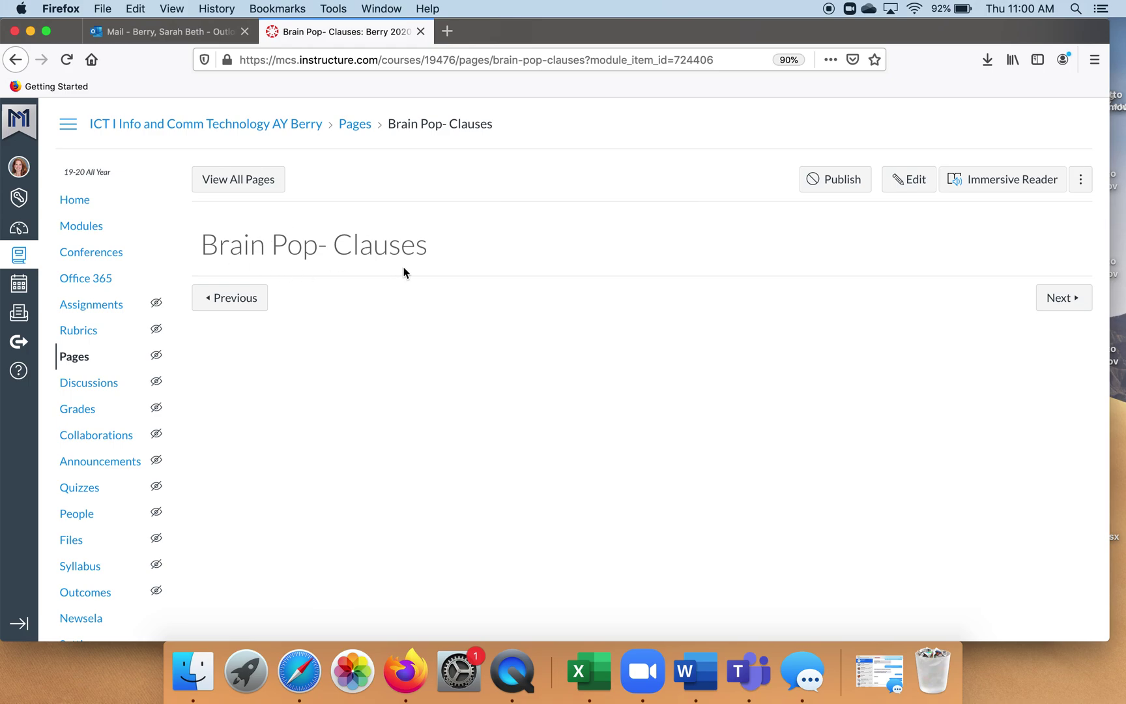
left_click(910, 189)
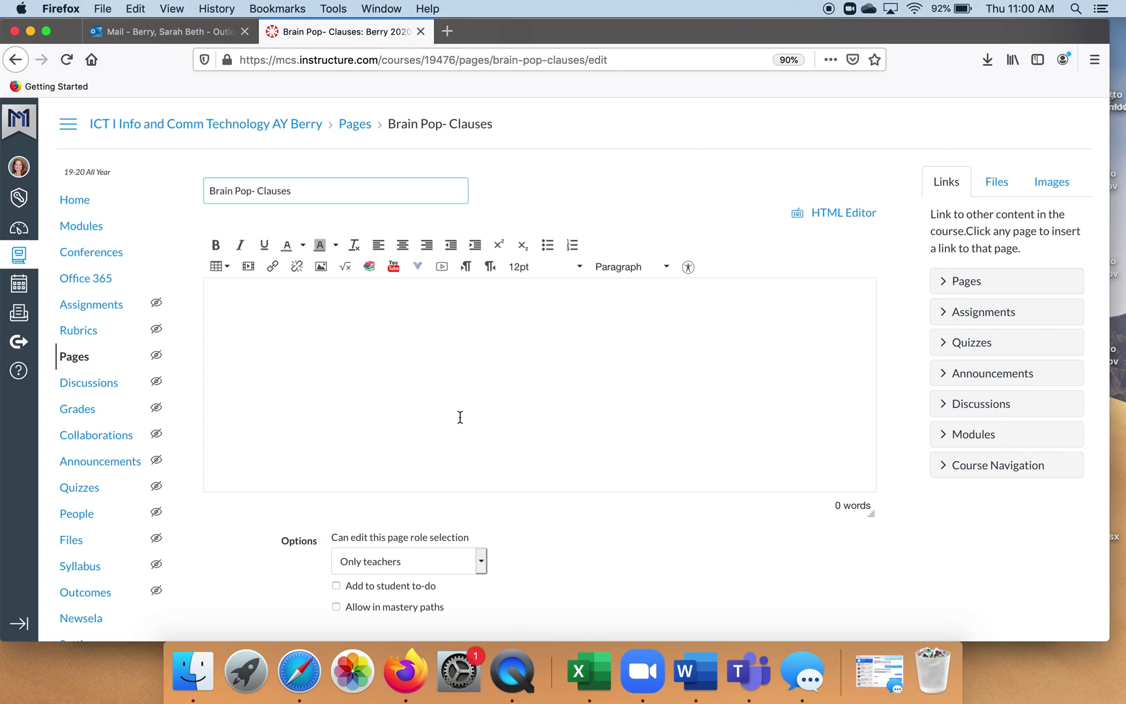
left_click(253, 319)
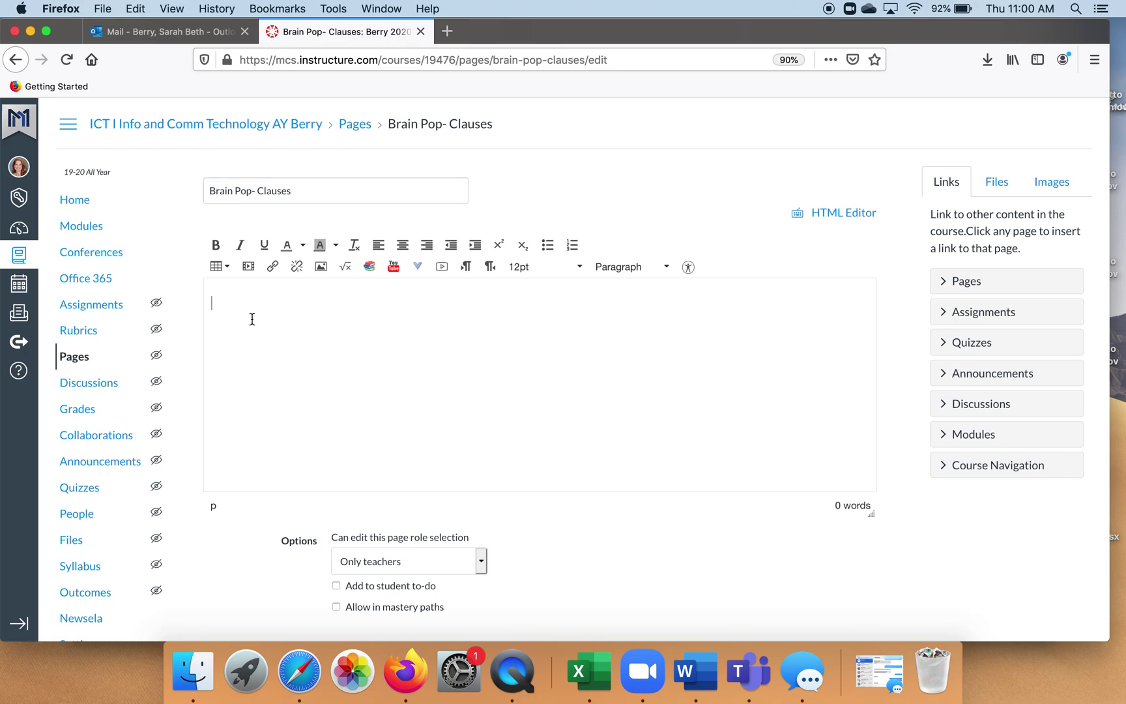
Step: Go to brainpop.com in a new browser tab
left_click(447, 32)
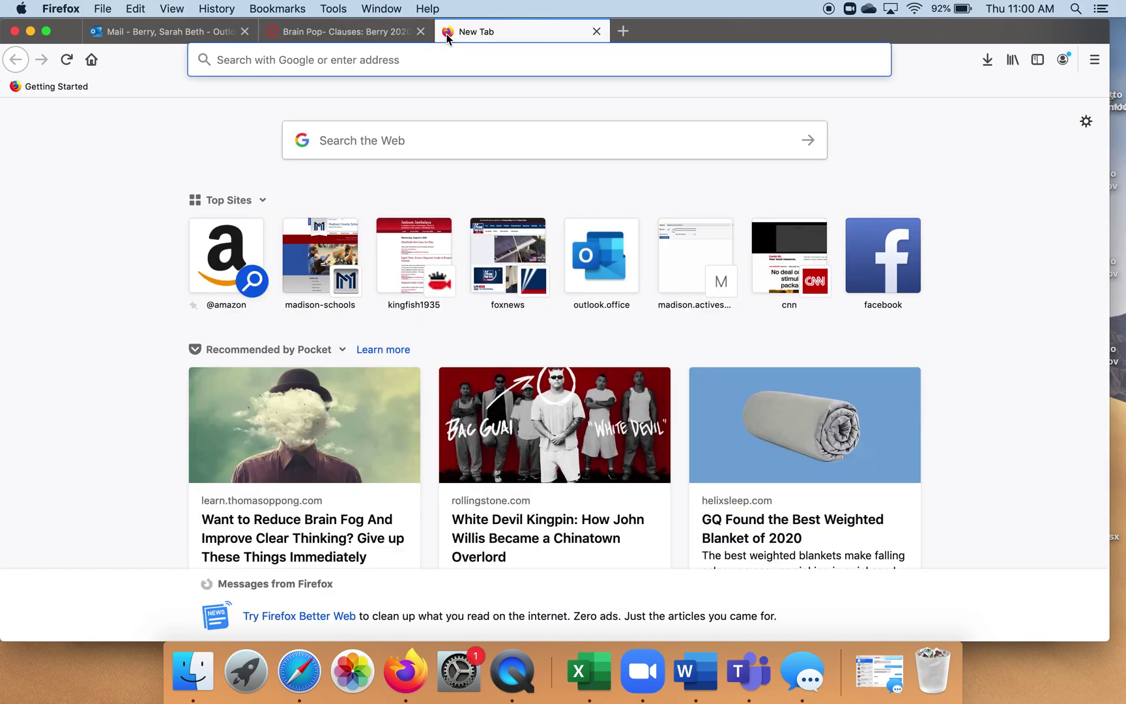
left_click(390, 69)
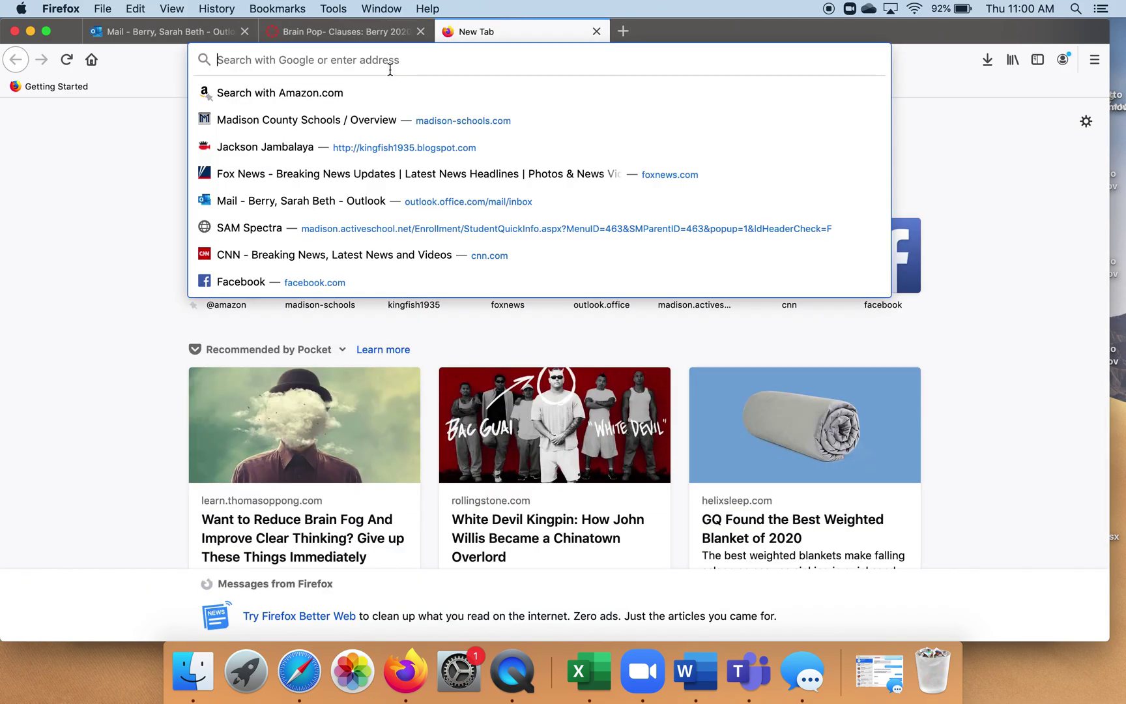
type("brainpop.com")
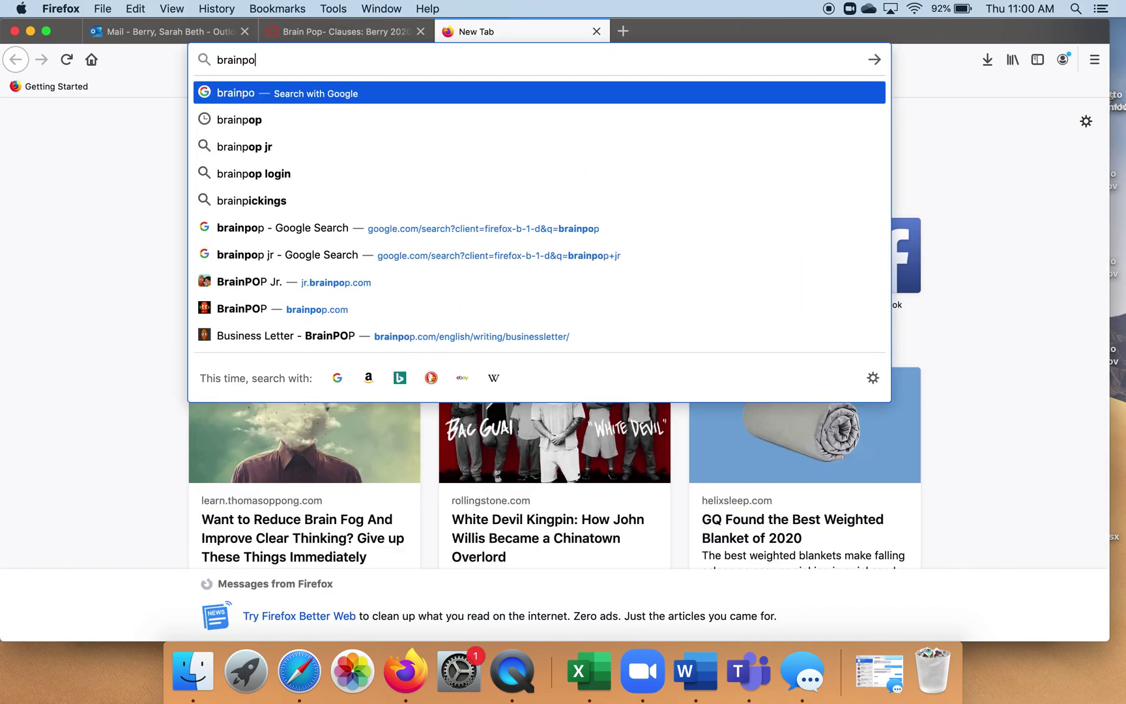
key("Return")
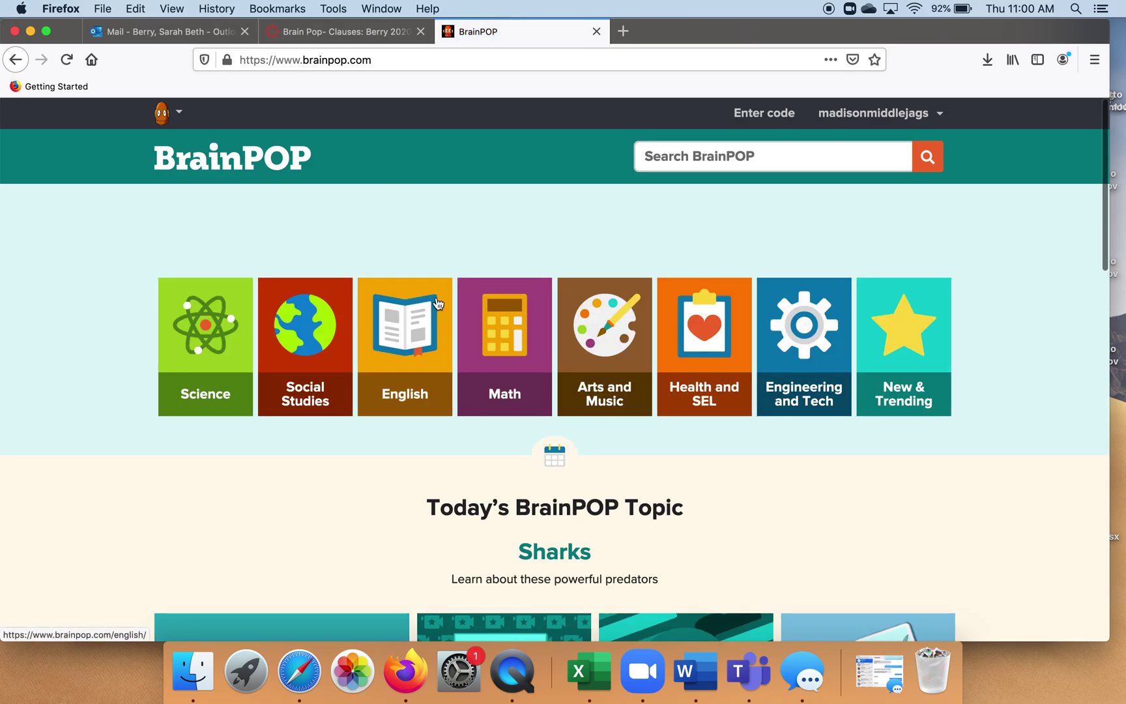
scroll(436, 297, "down", 10)
scroll(437, 303, "down", 3)
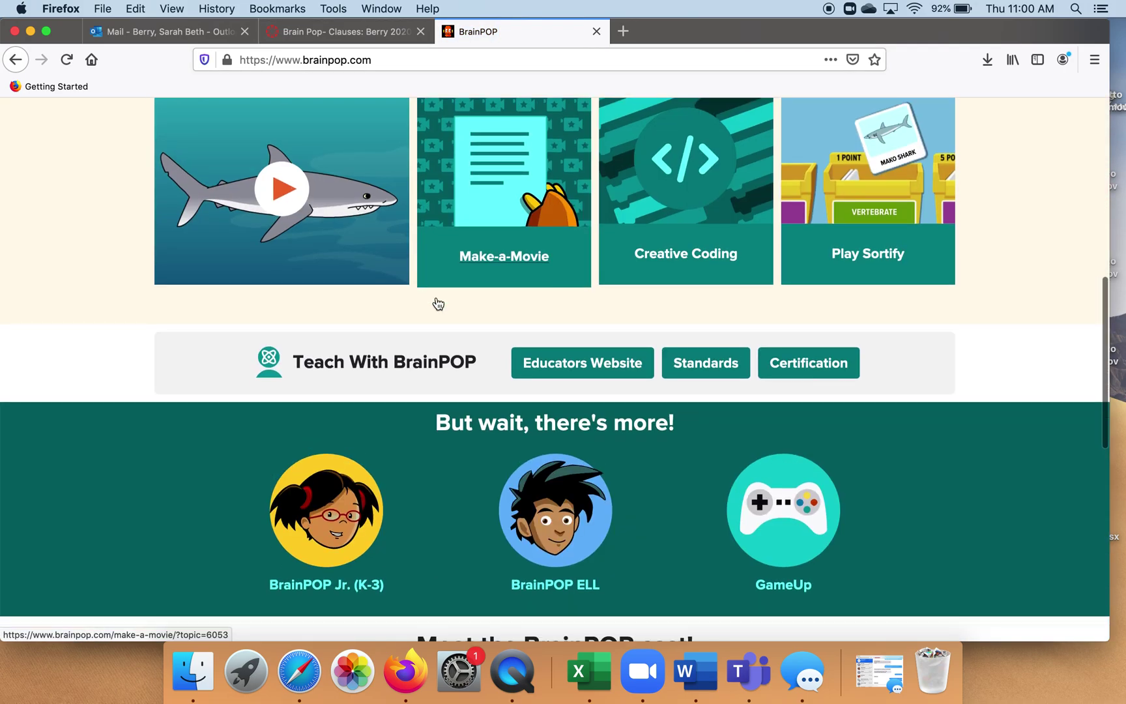
scroll(437, 297, "up", 5)
scroll(436, 297, "up", 7)
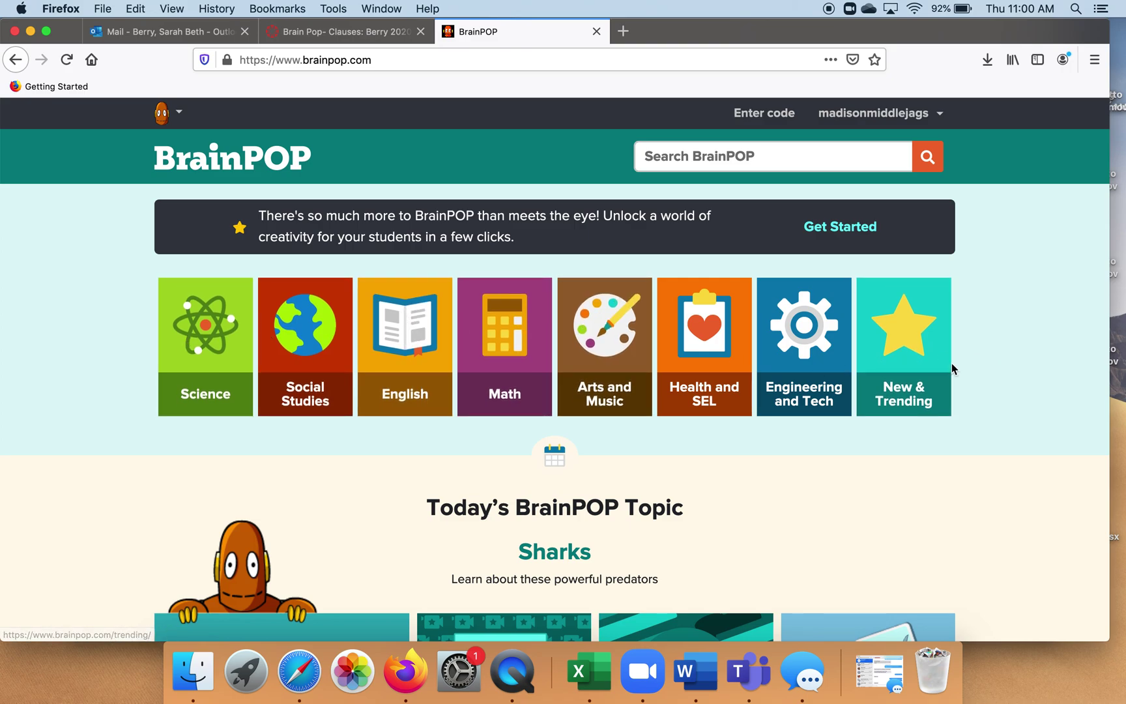
Step: Navigate English > Grammar > Clauses and copy the lesson's web address
left_click(403, 354)
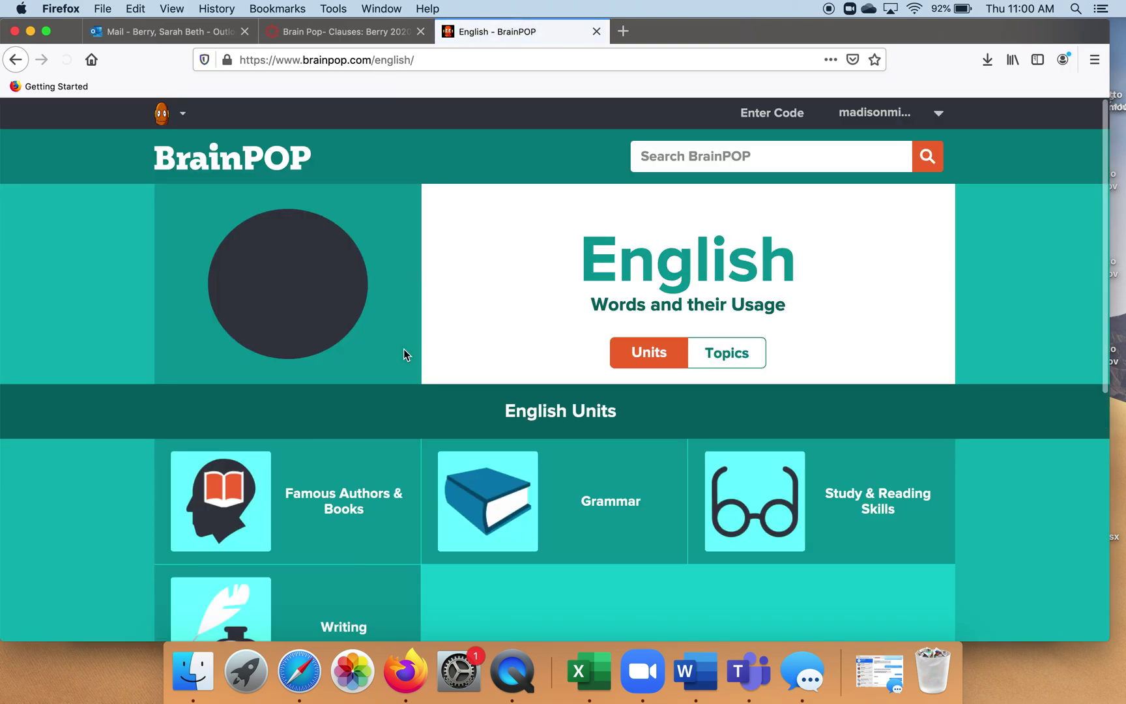
scroll(548, 469, "down", 5)
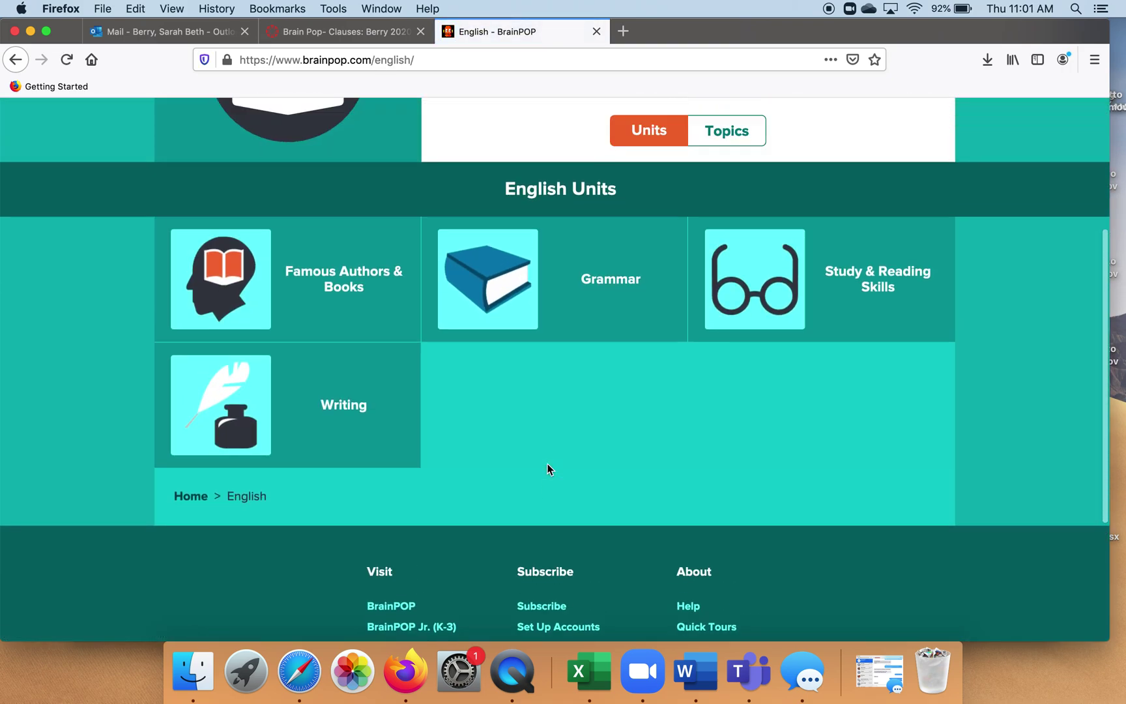
scroll(548, 468, "up", 3)
left_click(529, 437)
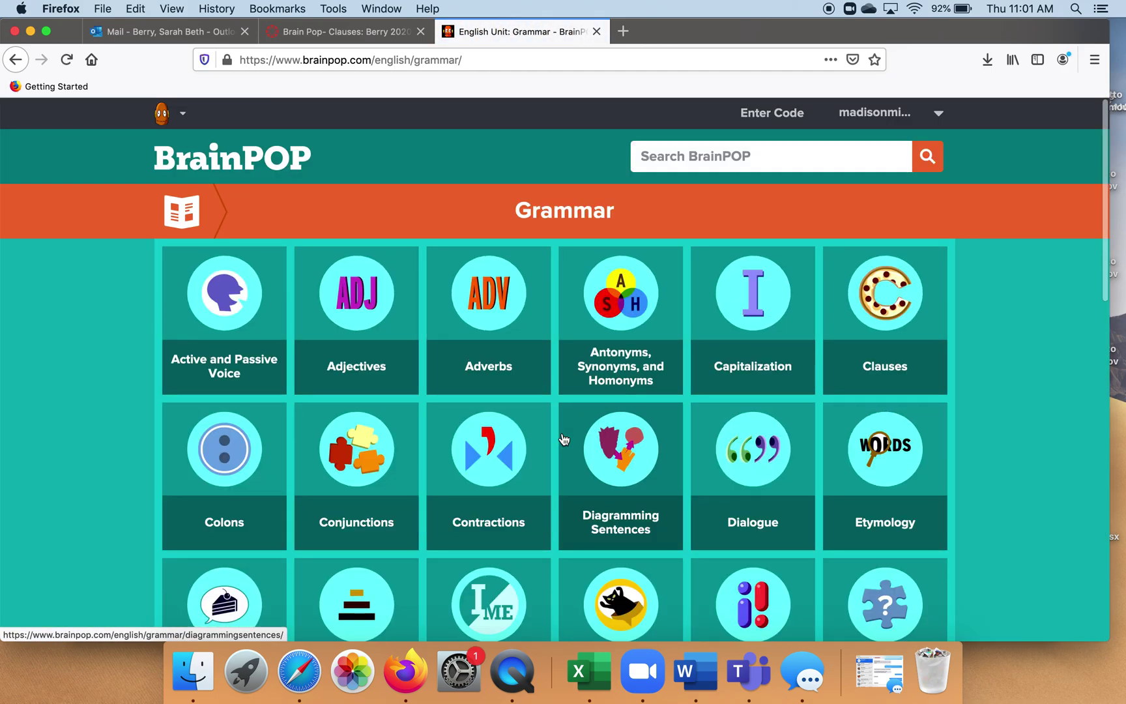
left_click(863, 314)
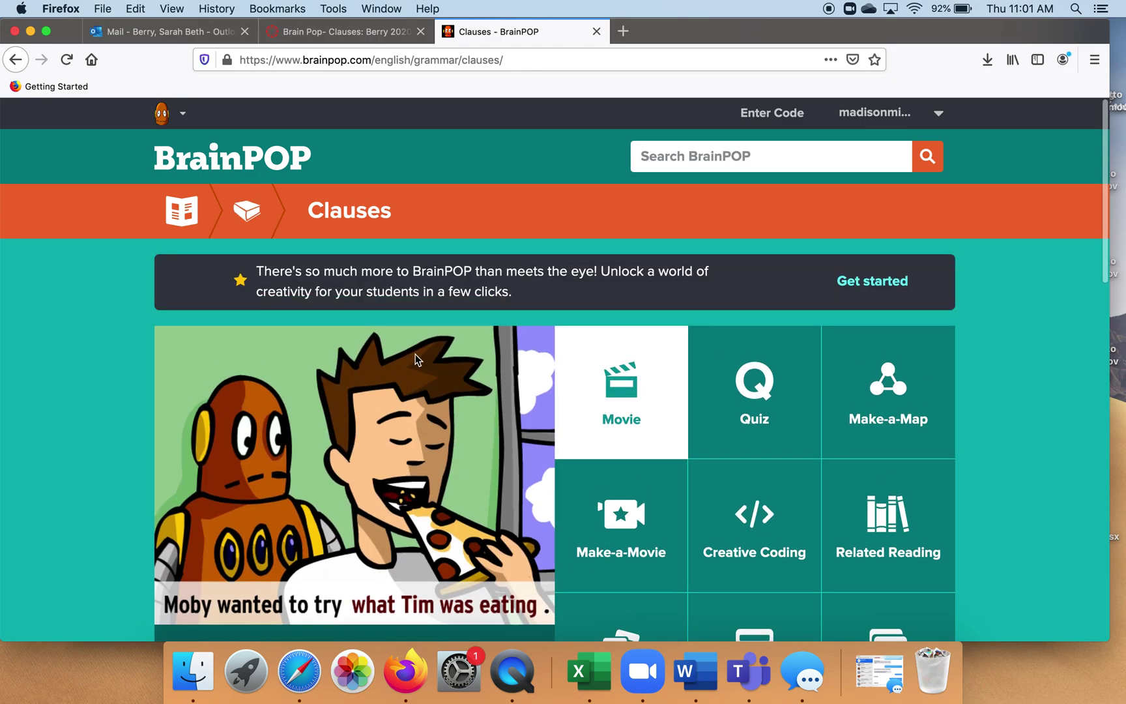
scroll(424, 468, "down", 3)
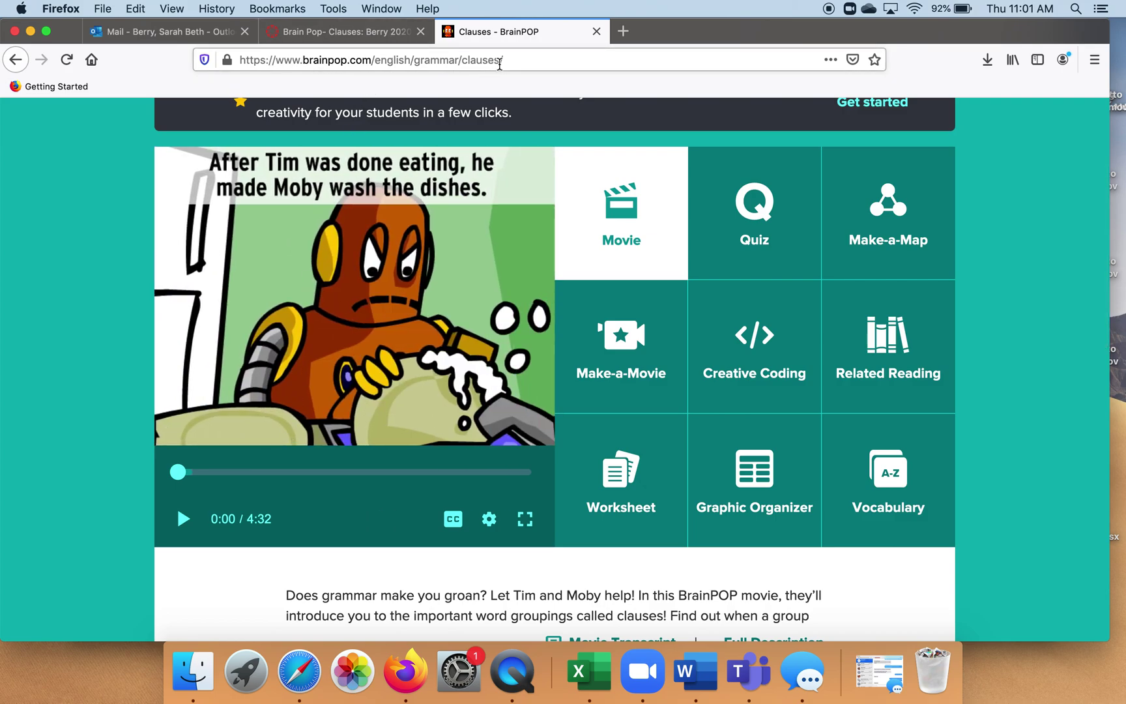
left_click_drag(511, 62, 164, 81)
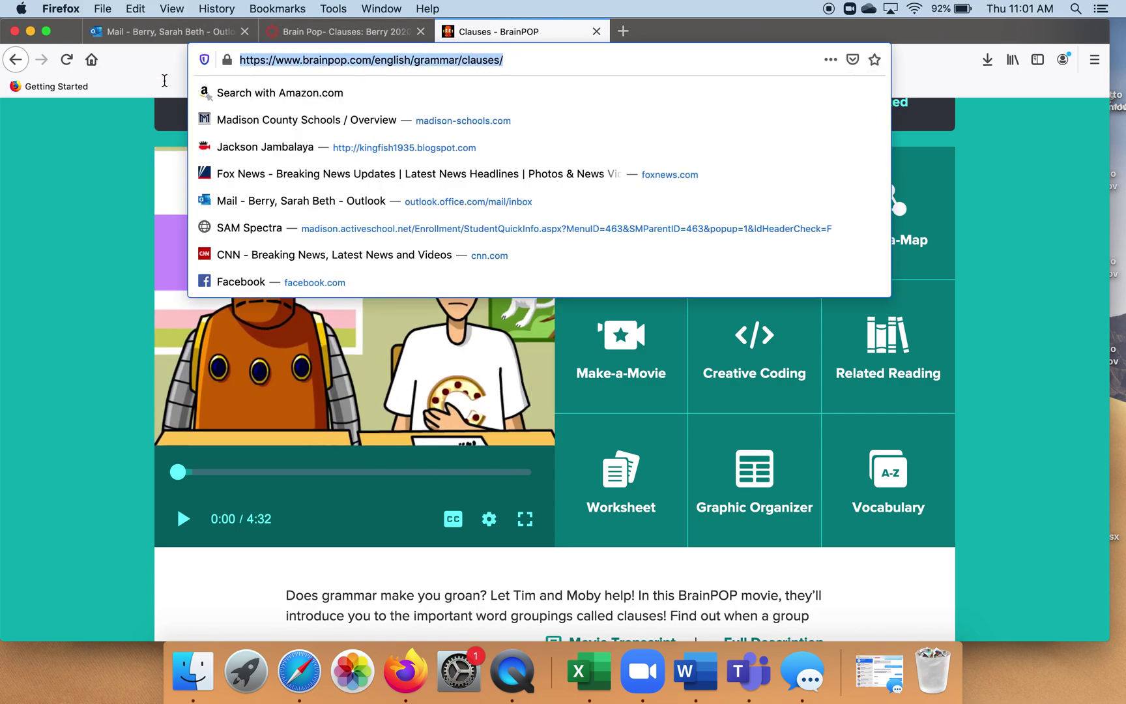
right_click(312, 57)
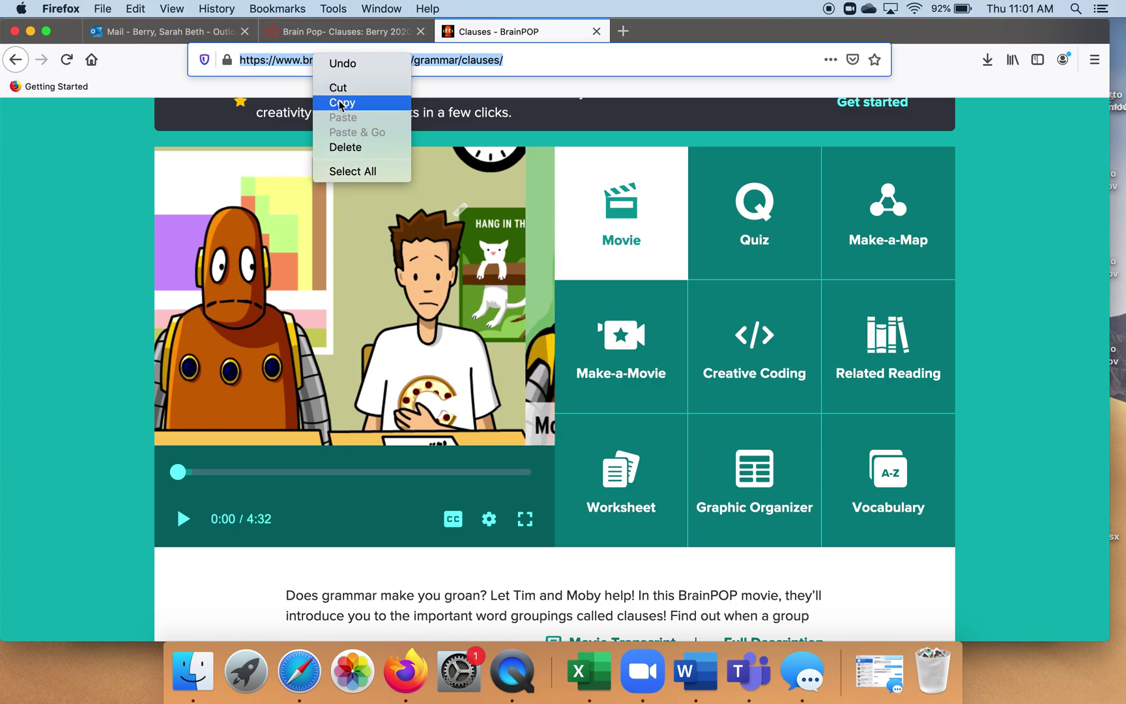
left_click(339, 103)
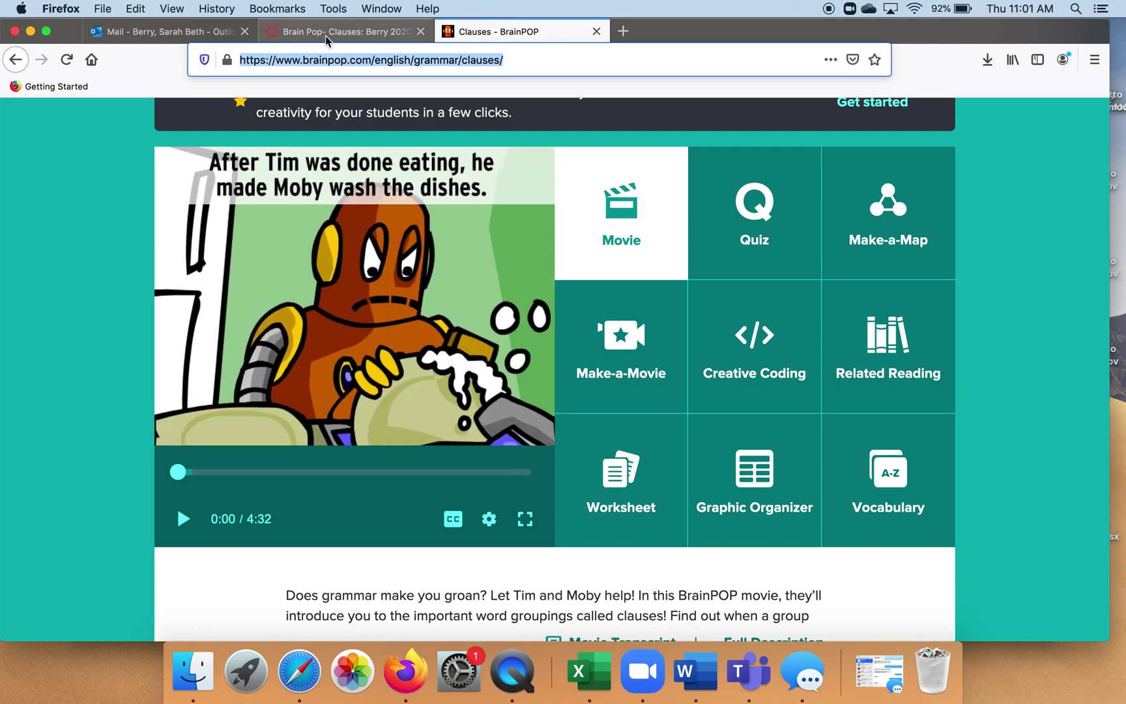
Step: Write 'Watch this Brain Pop video on Clauses' in the Canvas page body, then paste the BrainPOP Clauses URL below
left_click(328, 42)
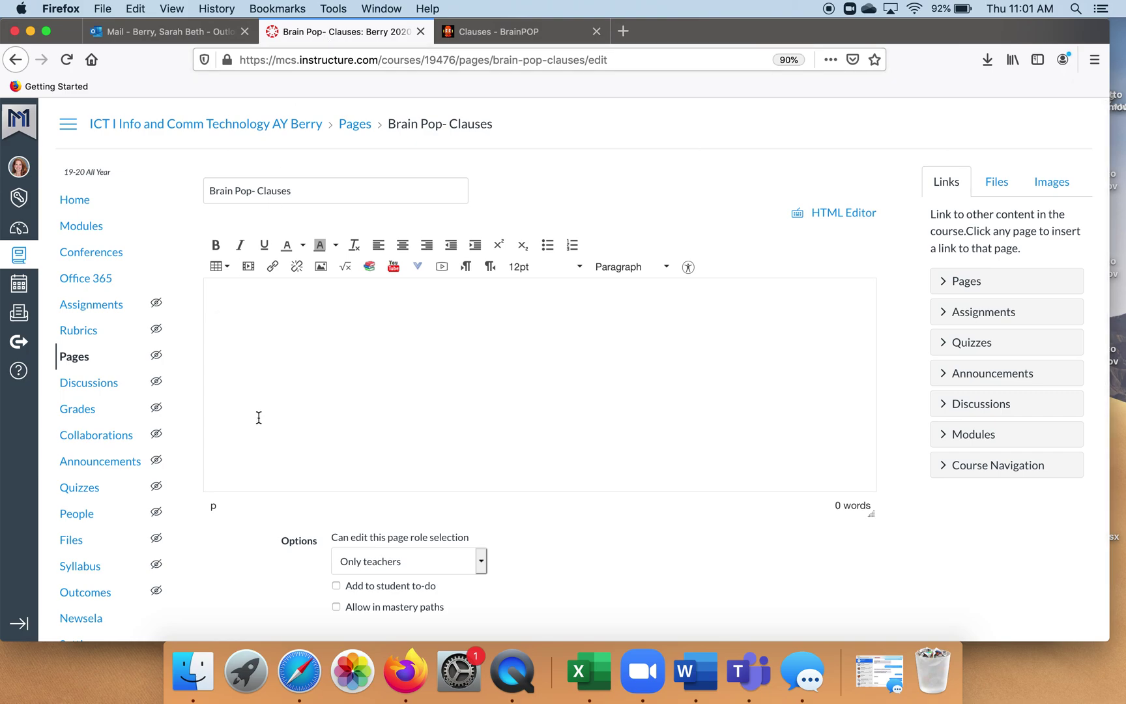
type("Watch this Brain Pop video on C")
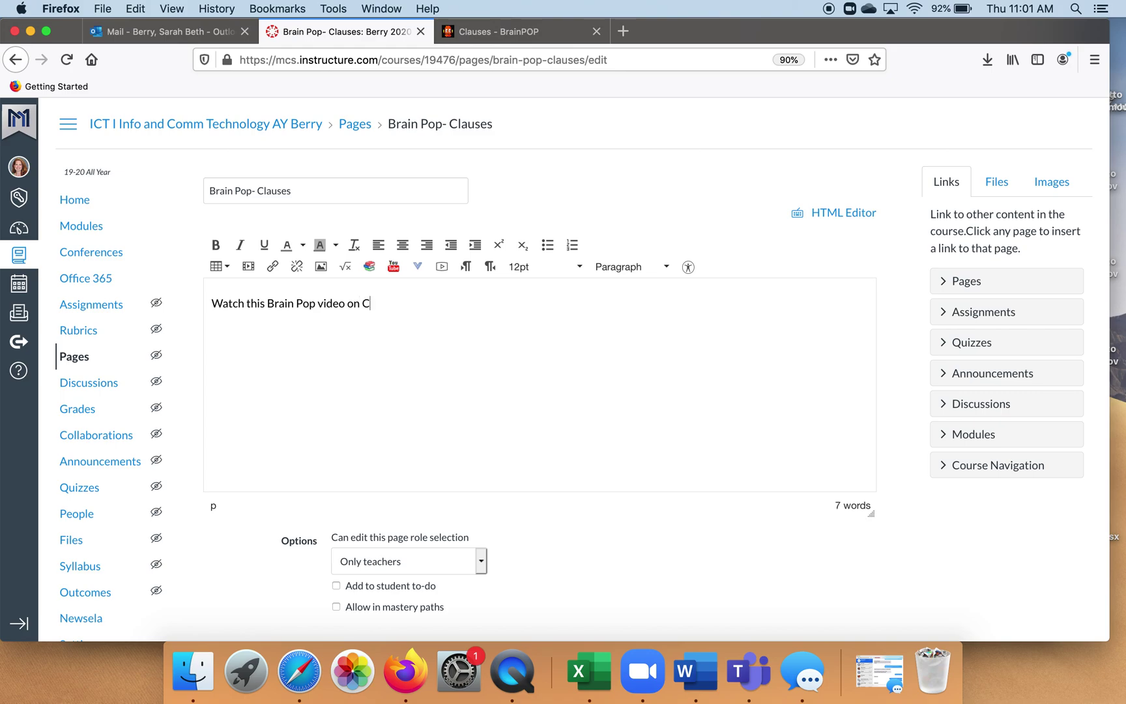
type("lauses.")
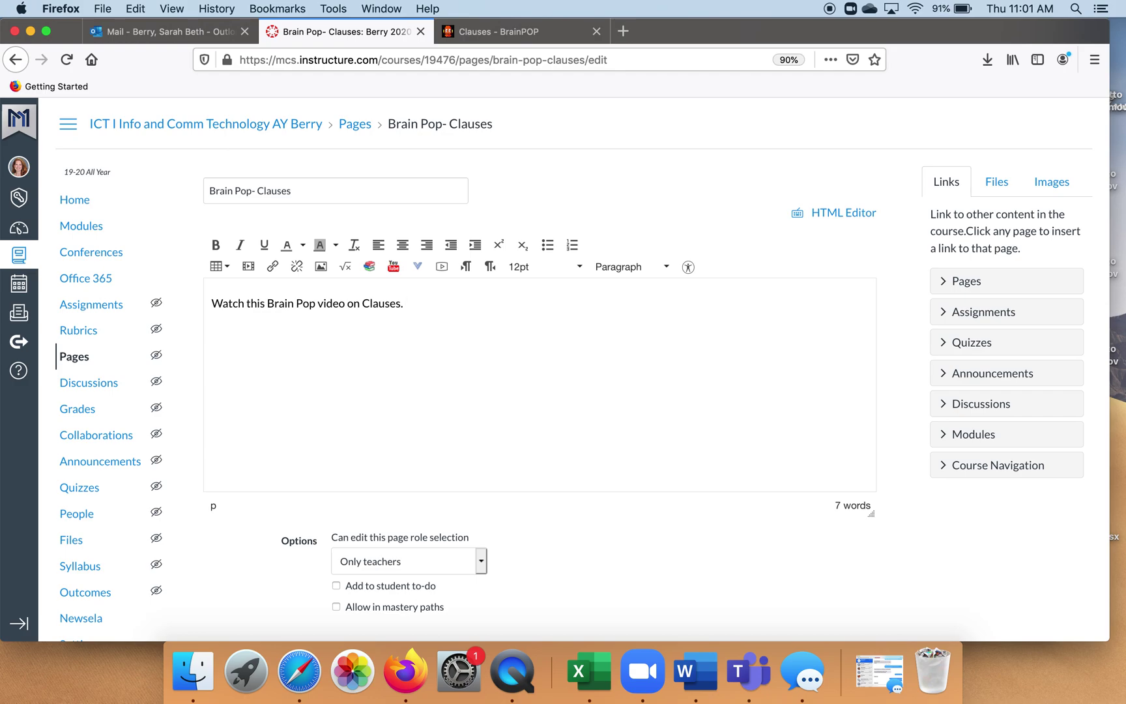
right_click(215, 350)
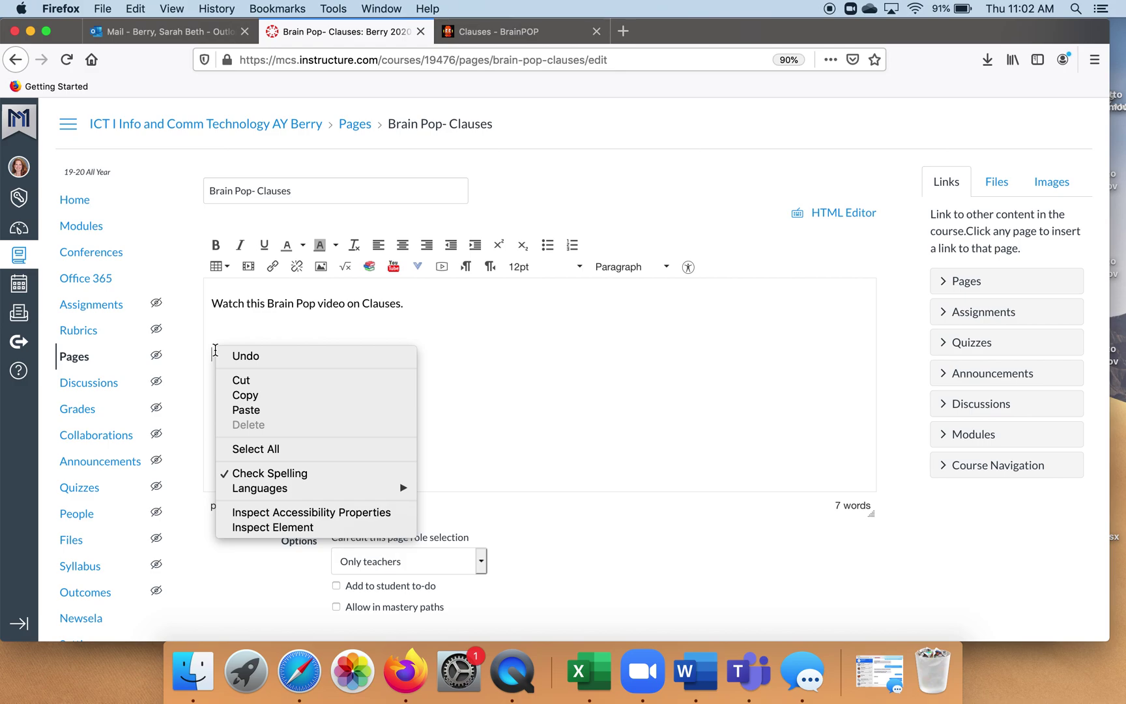
left_click(241, 409)
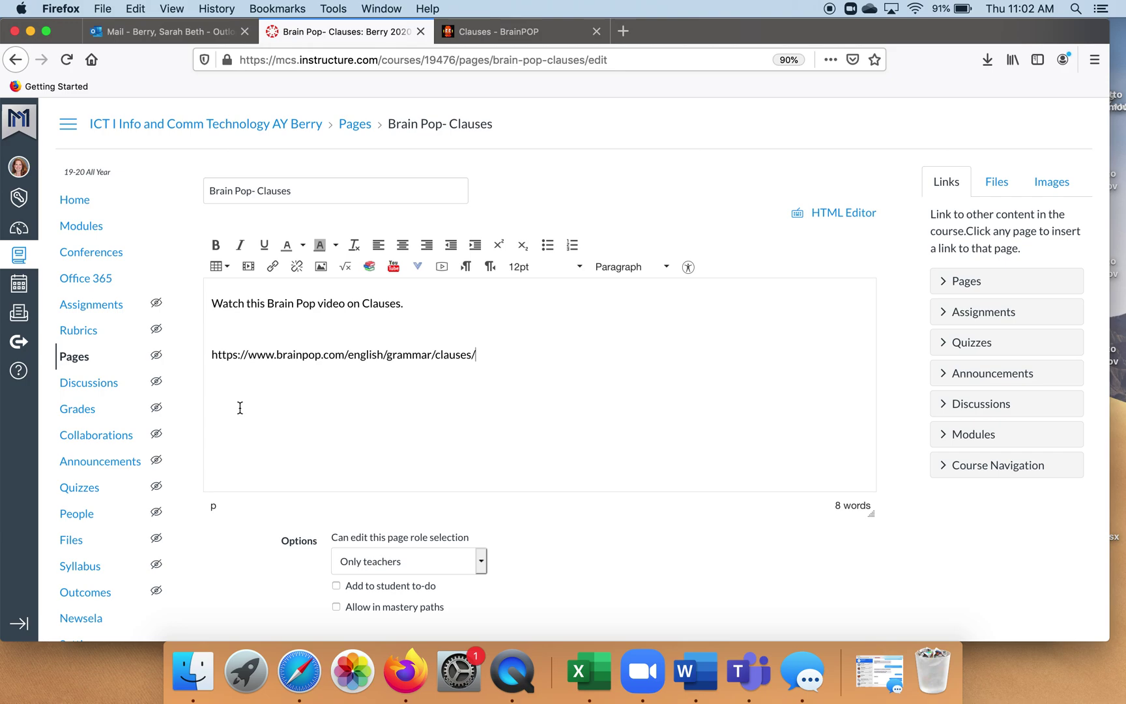
key("Return")
key("Return")
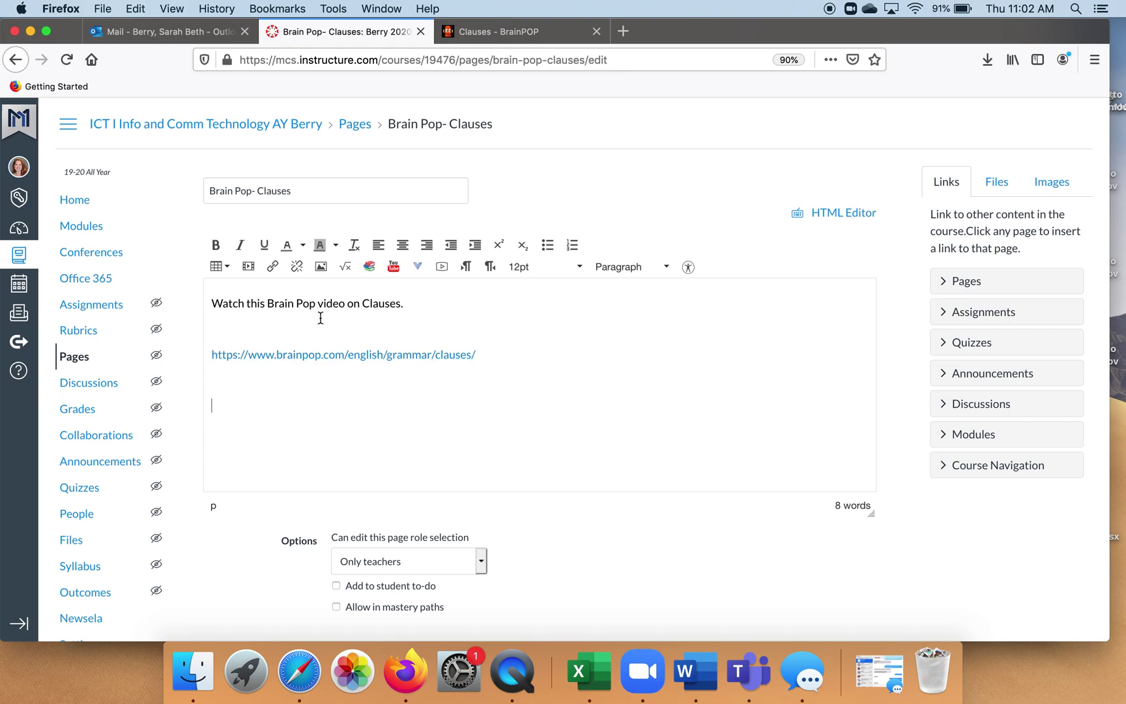
Step: Link the phrase 'Brain Pop video on Clauses.' to the pasted BrainPOP Clauses URL
left_click_drag(269, 303, 406, 303)
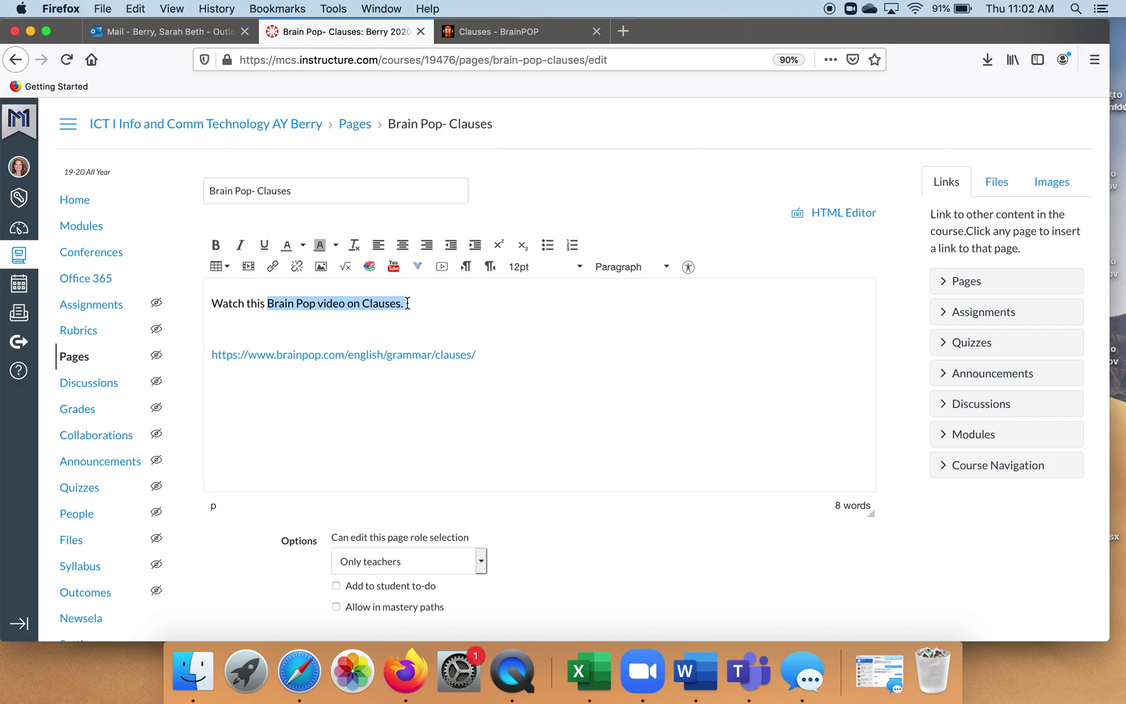
left_click(274, 268)
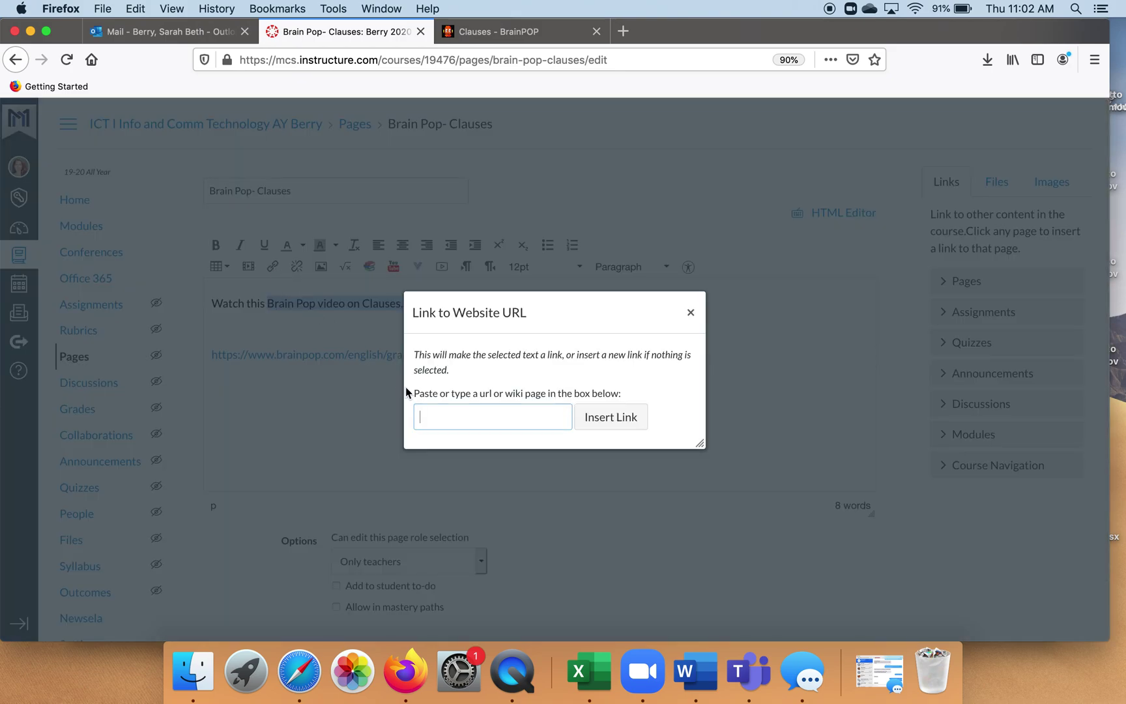
right_click(431, 415)
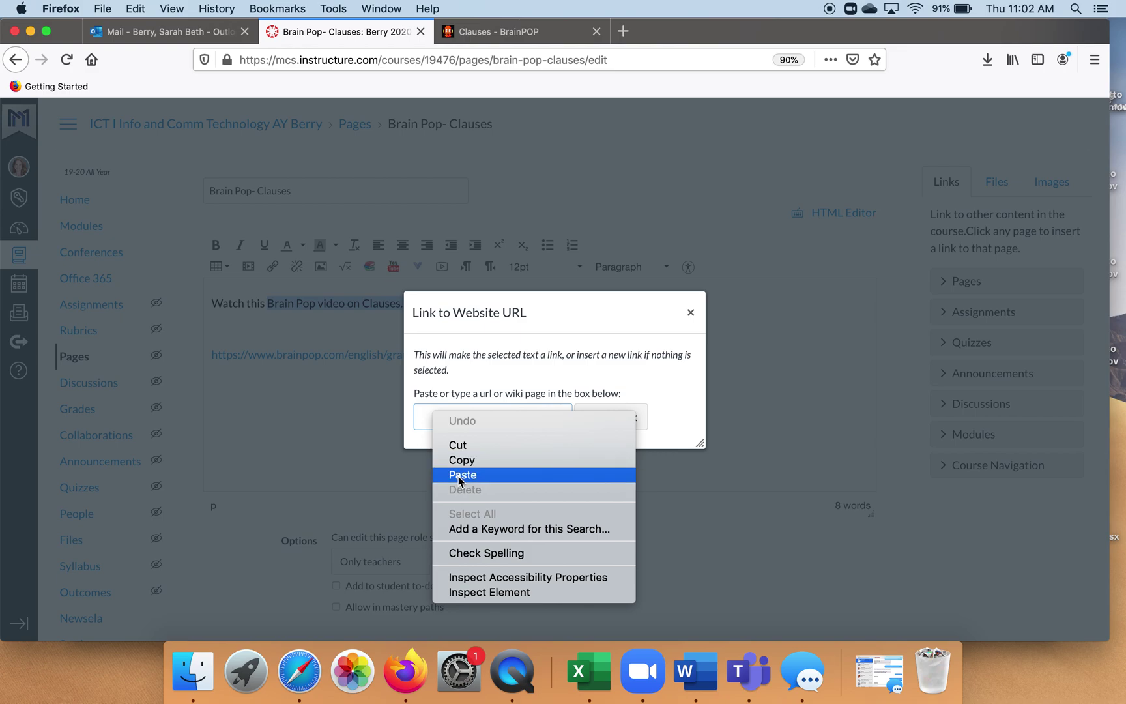
left_click(458, 475)
left_click(596, 415)
left_click(528, 377)
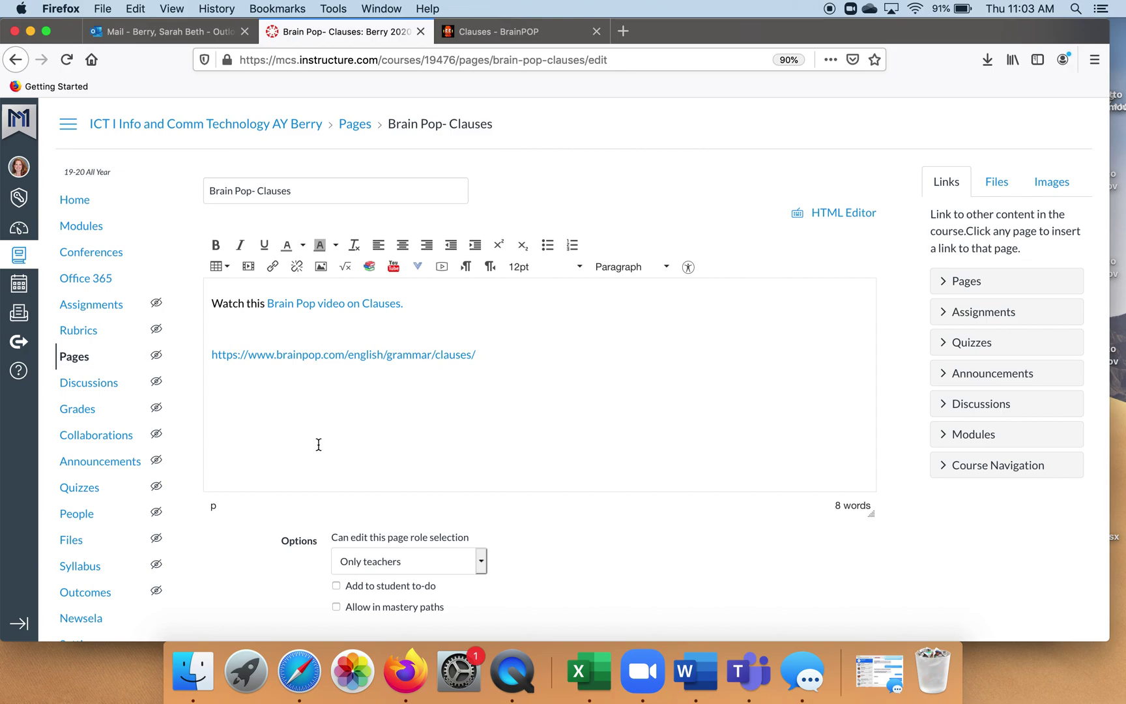
Step: Save the Brain Pop- Clauses page with its linked sentence and URL
scroll(315, 444, "down", 2)
scroll(318, 444, "up", 2)
scroll(318, 445, "down", 2)
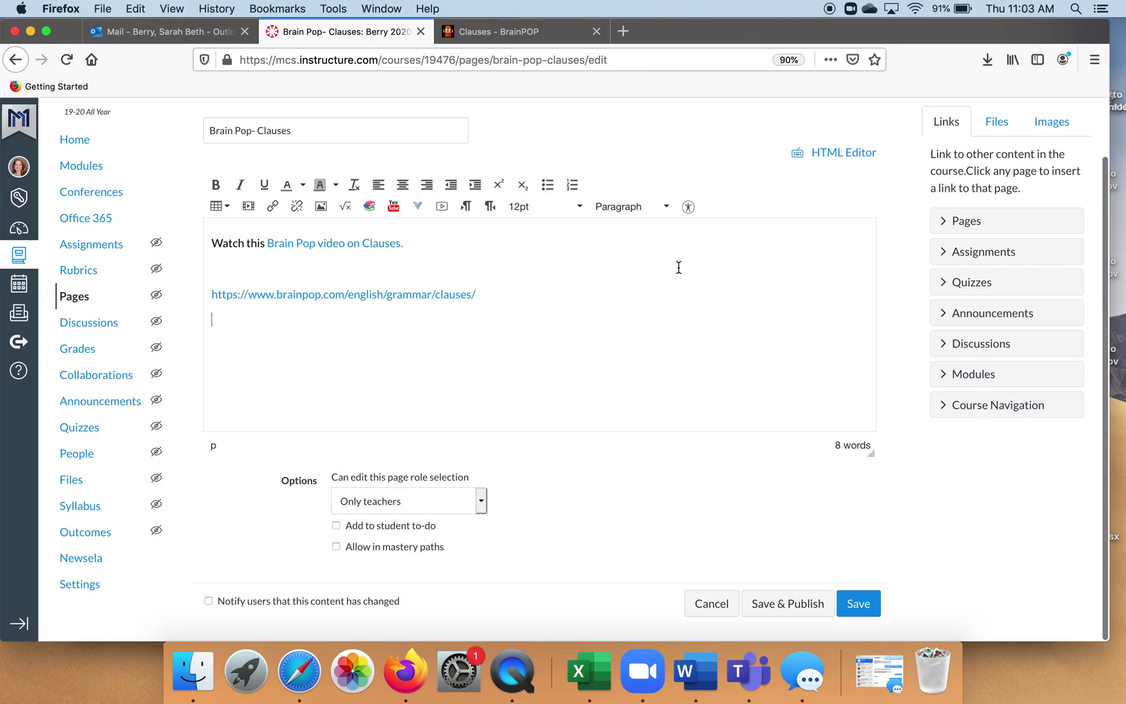
left_click(859, 604)
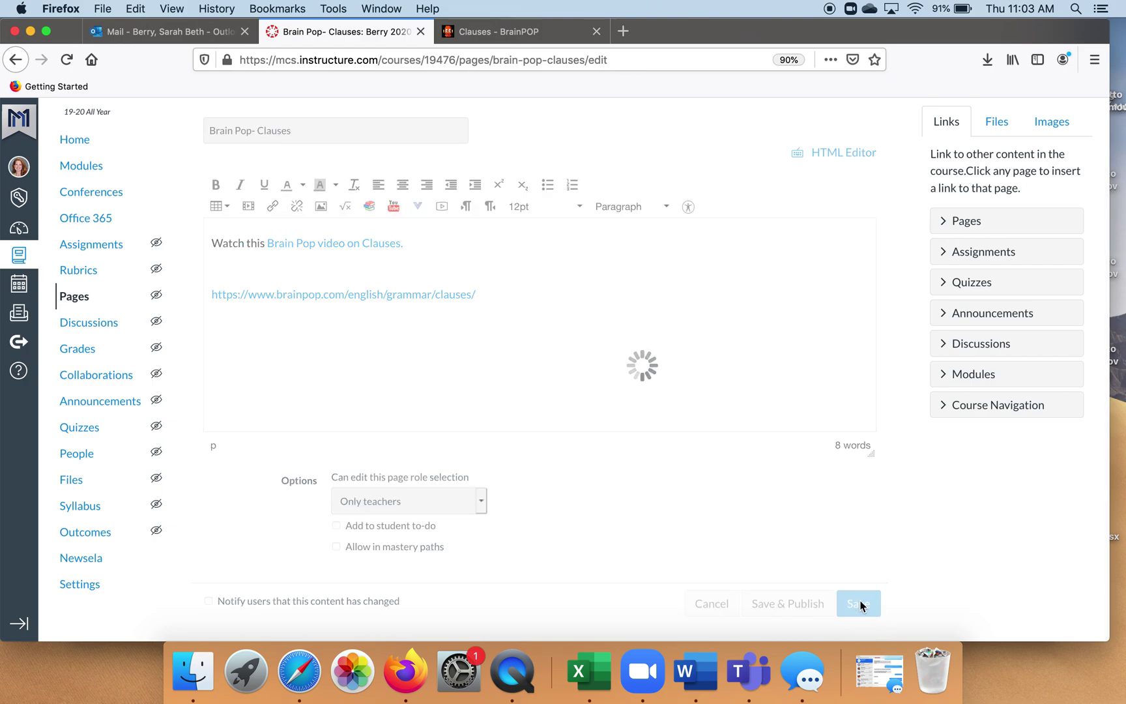